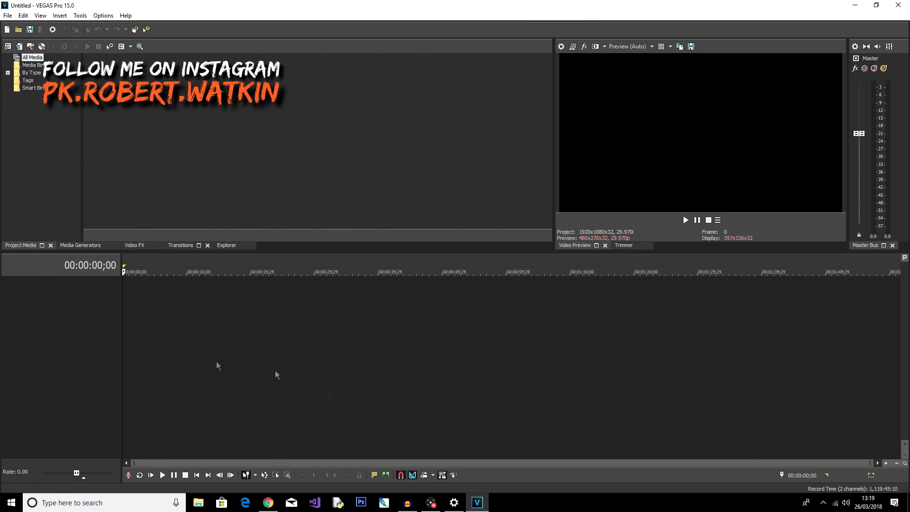
- Insert a video track, add a VEGAS Titles & Text event to it, and enlarge the generator window to show all its settings
right_click(162, 314)
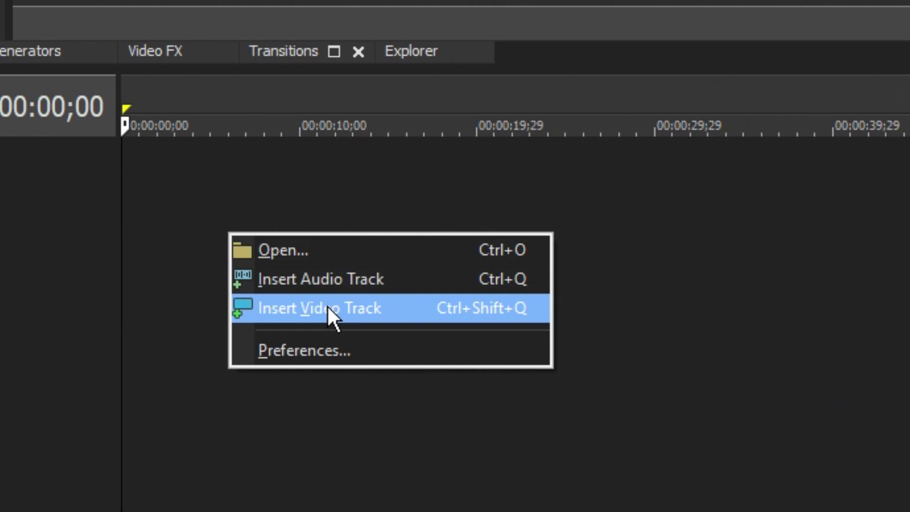
left_click(199, 341)
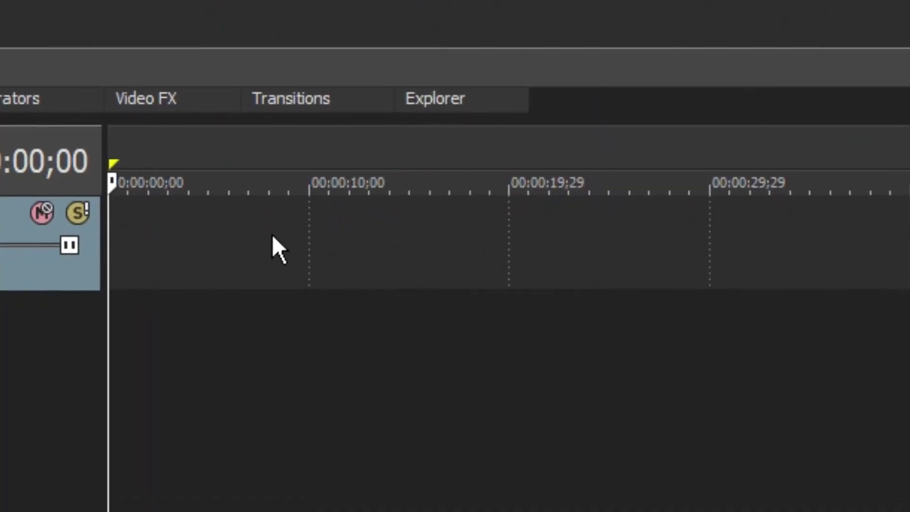
right_click(272, 235)
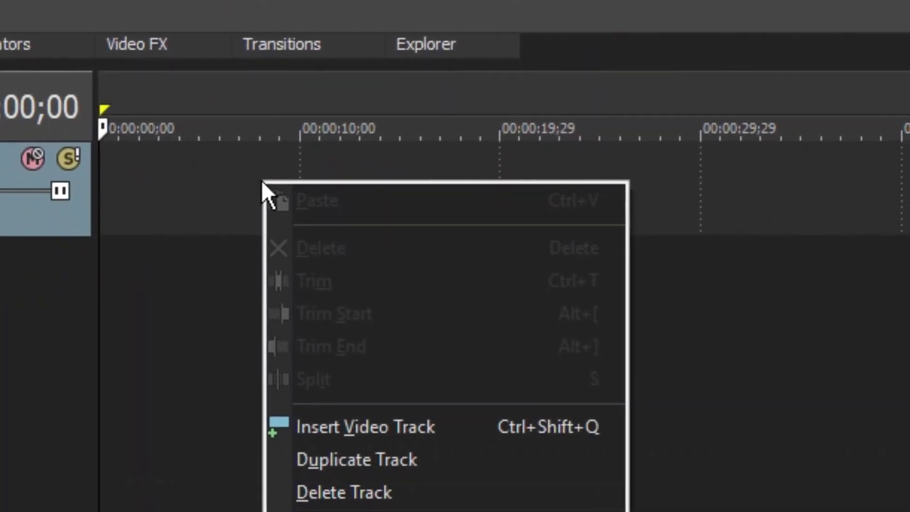
left_click(464, 390)
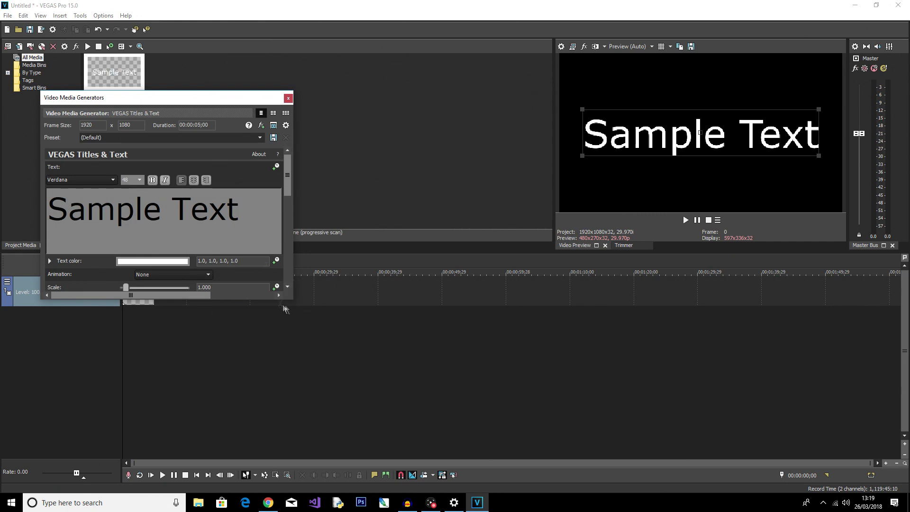
left_click_drag(293, 301, 394, 438)
- Replace the sample text of the title with "Hi YouTube"
left_click_drag(238, 211, 71, 211)
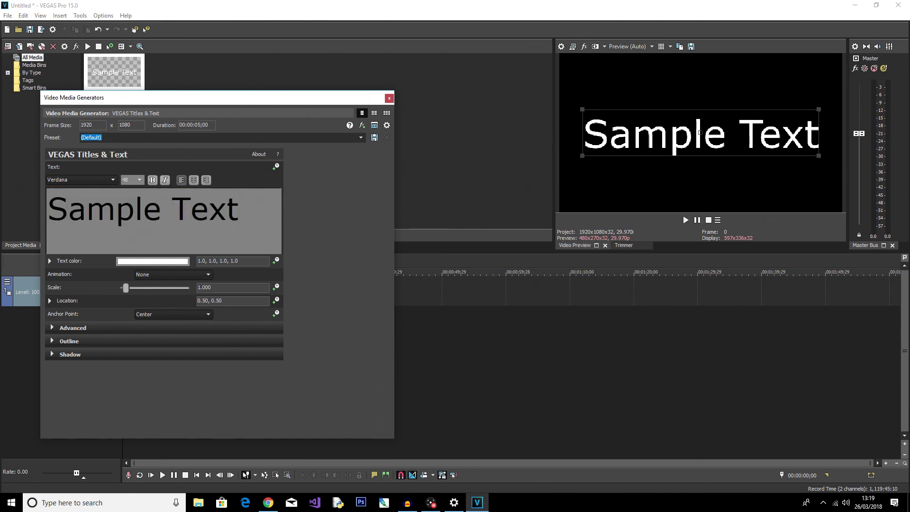
type("Hi YouTubne")
key("BackSpace")
key("BackSpace")
type("e")
- Change the font of the whole title text to Edo SZ
key("ctrl+a")
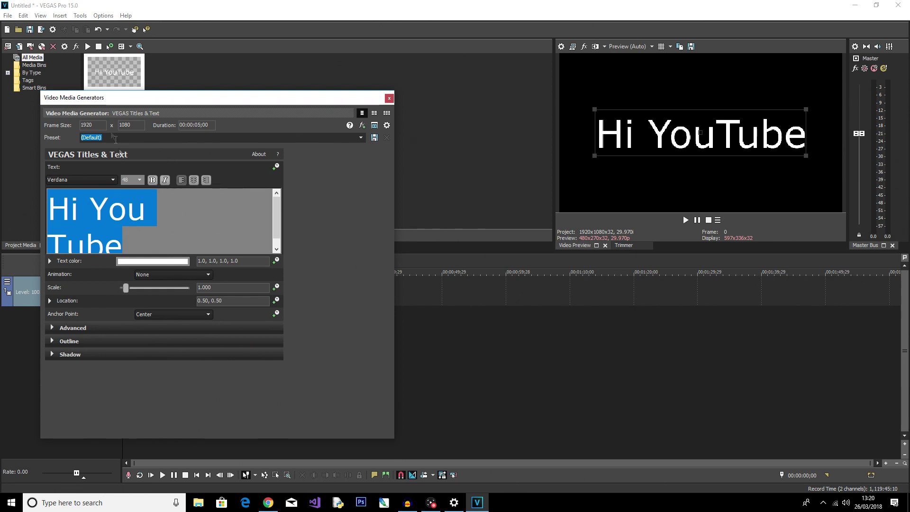
left_click(109, 179)
left_click(92, 186)
key("Down")
key("Down")
key("Down")
key("Down")
key("Down")
key("Down")
key("Down")
key("Down")
key("Down")
key("Down")
key("Down")
key("Down")
key("Down")
key("Down")
key("Down")
key("Down")
key("Down")
key("Down")
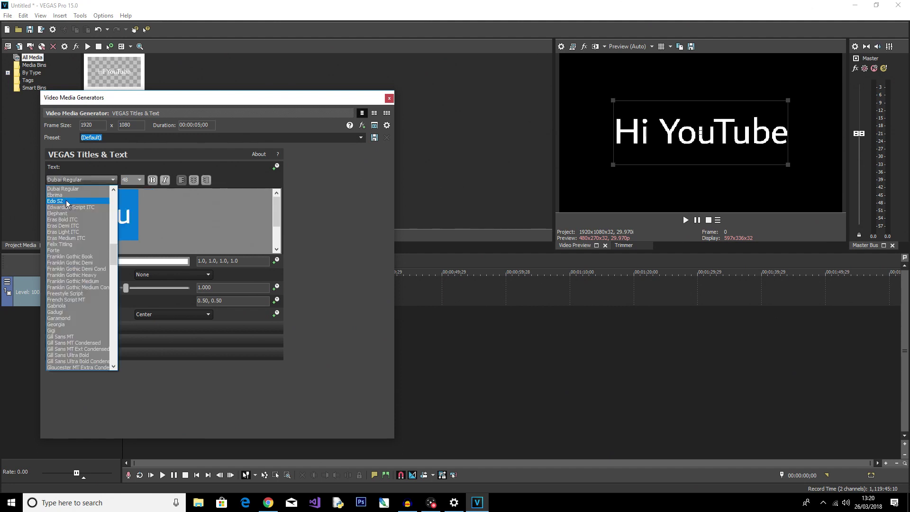
left_click(64, 201)
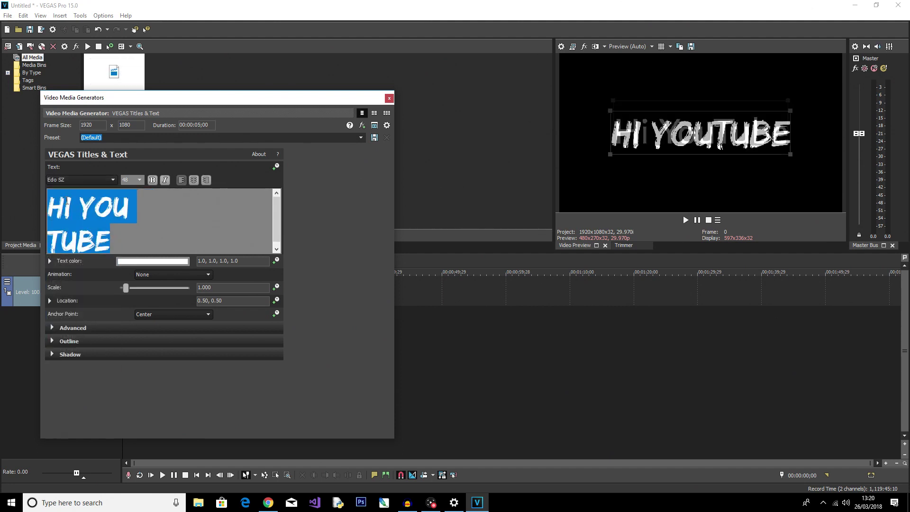
left_click(158, 235)
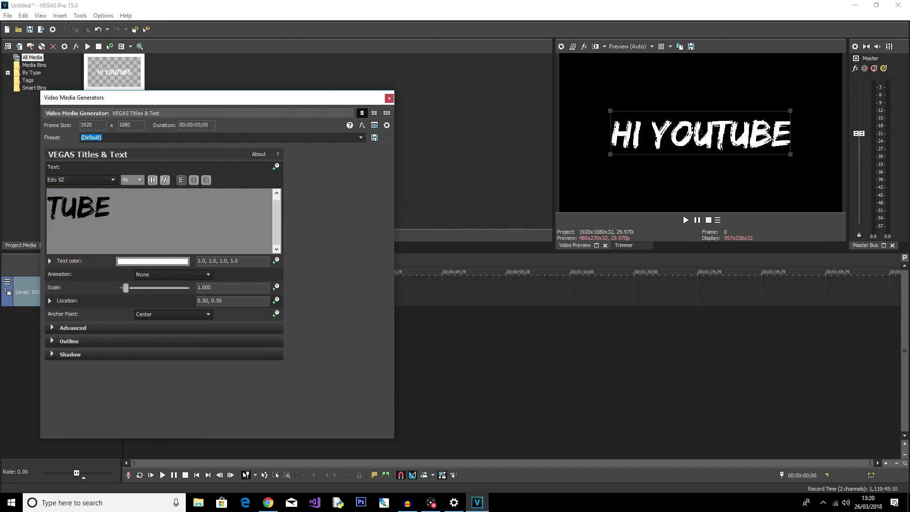
- Set the title's text color to magenta (1.0, 0.0, 1.0, 1.0)
key("ctrl+a")
left_click(130, 203)
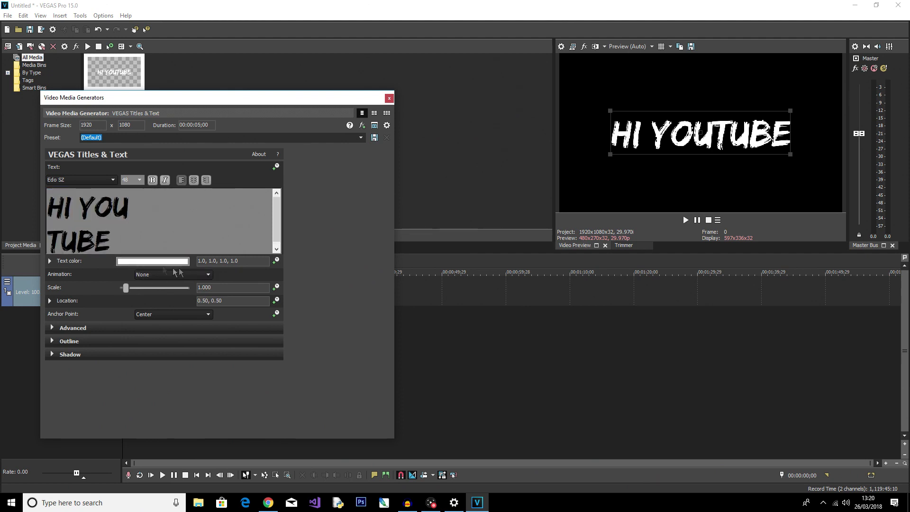
left_click(151, 262)
left_click(149, 298)
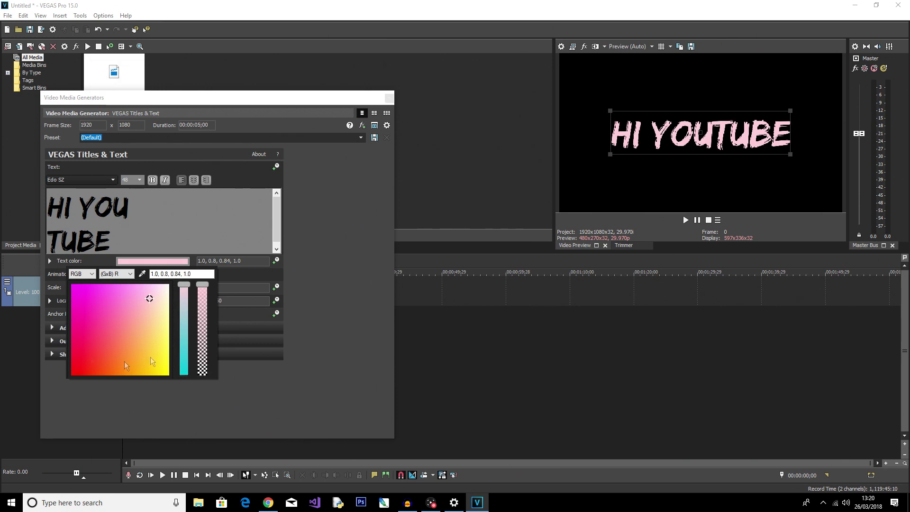
left_click_drag(149, 299, 23, 291)
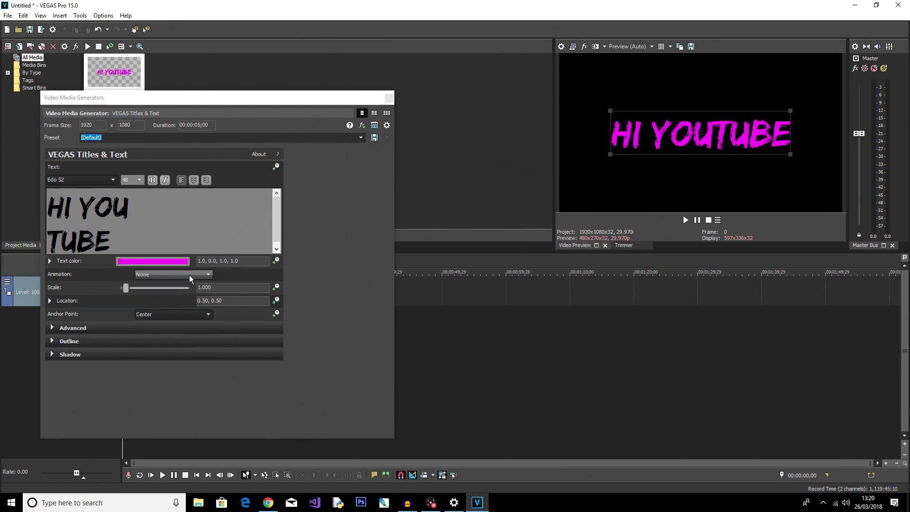
left_click(178, 274)
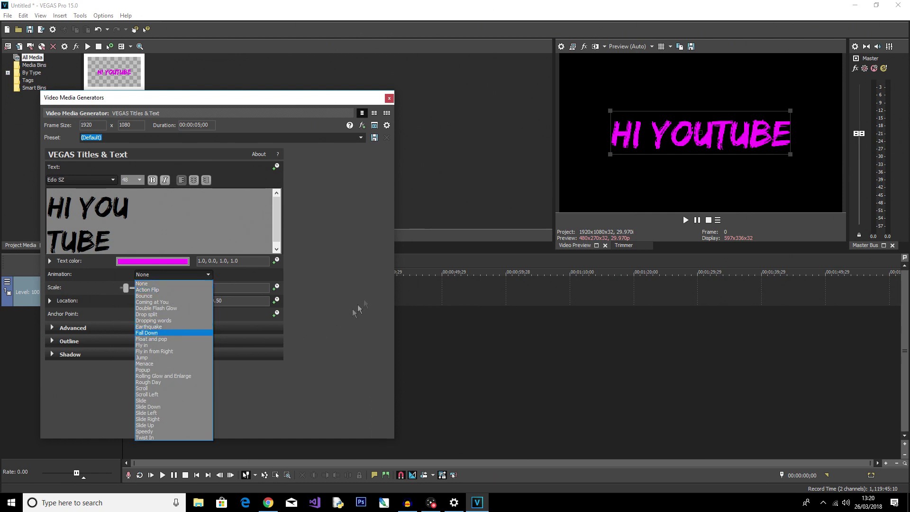
left_click(361, 268)
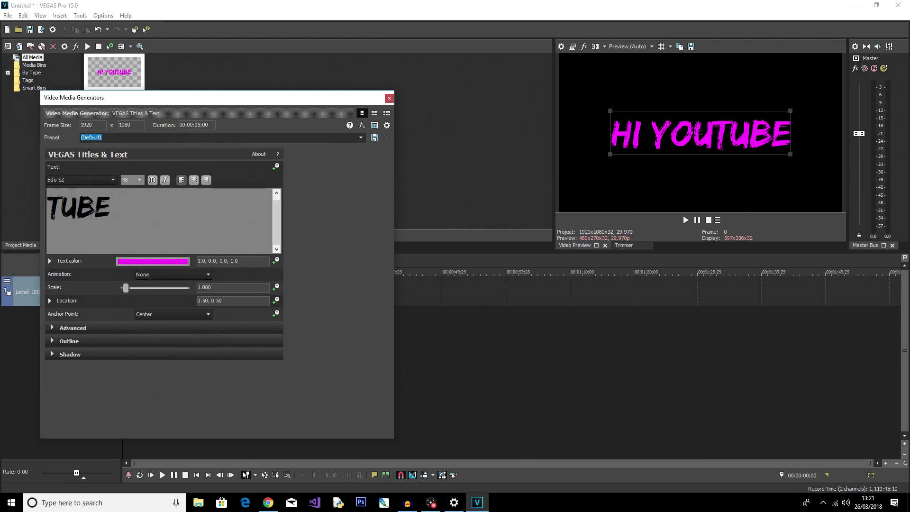
- Append "wadafawf" to the title text and set the font size of all the text to 20
type("WADA")
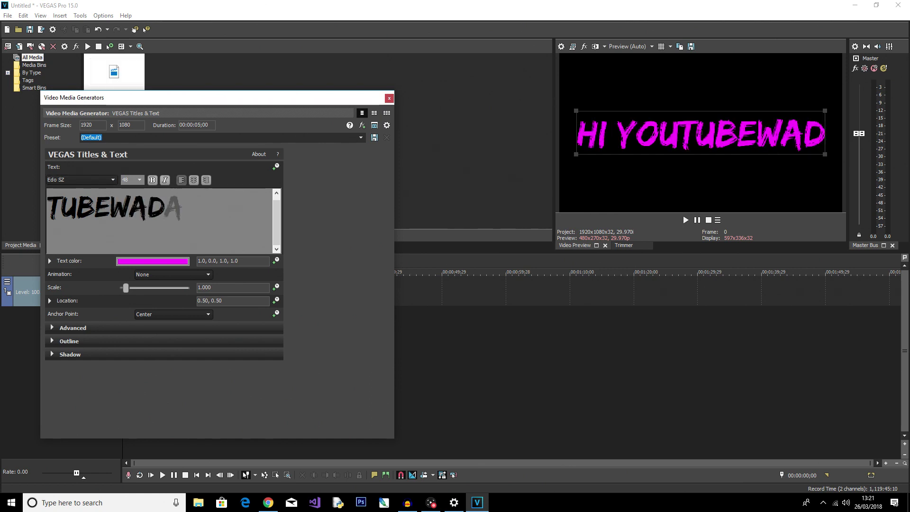
type("FAWF")
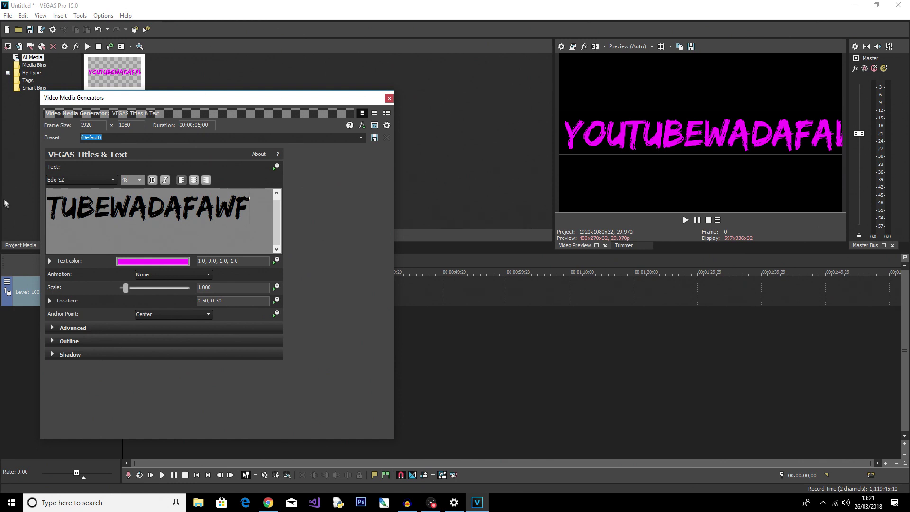
double_click(245, 212)
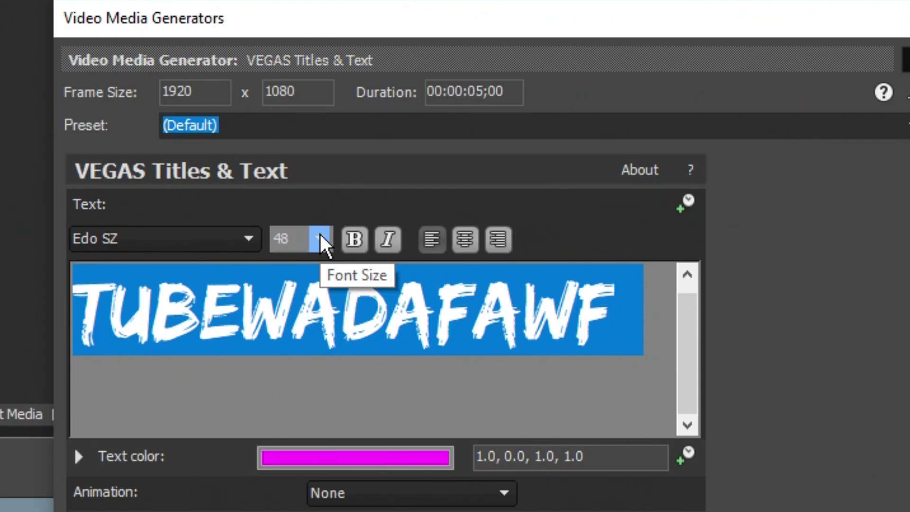
left_click(139, 180)
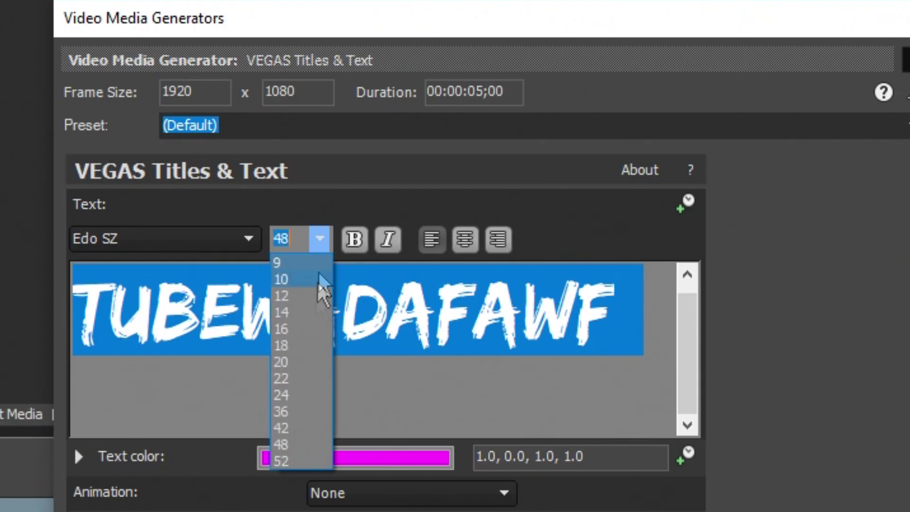
left_click(309, 364)
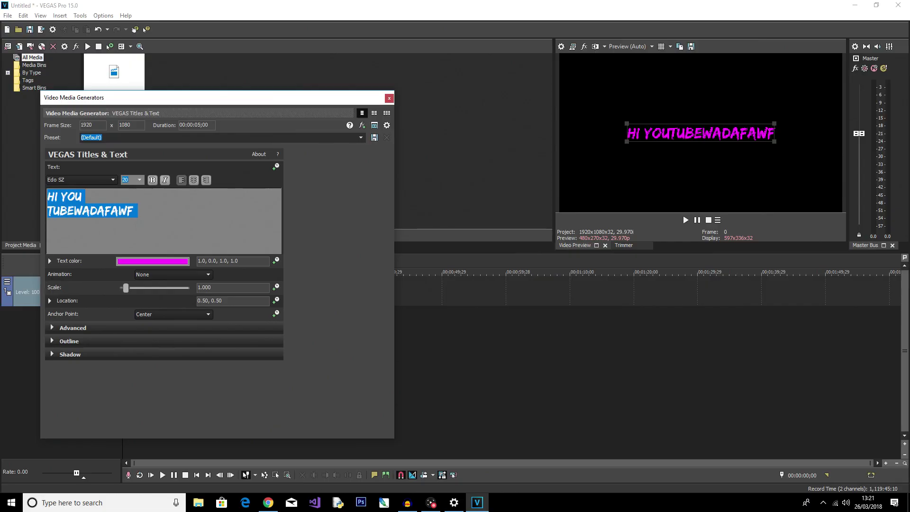
- Try a larger title scale, bring it back to about 1.043, and select all of the title text
left_click_drag(125, 288, 176, 289)
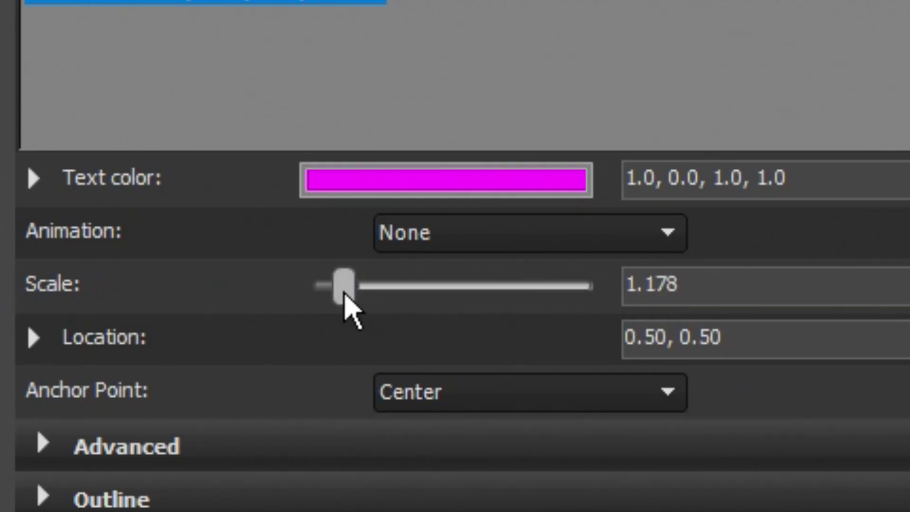
left_click_drag(544, 303, 341, 356)
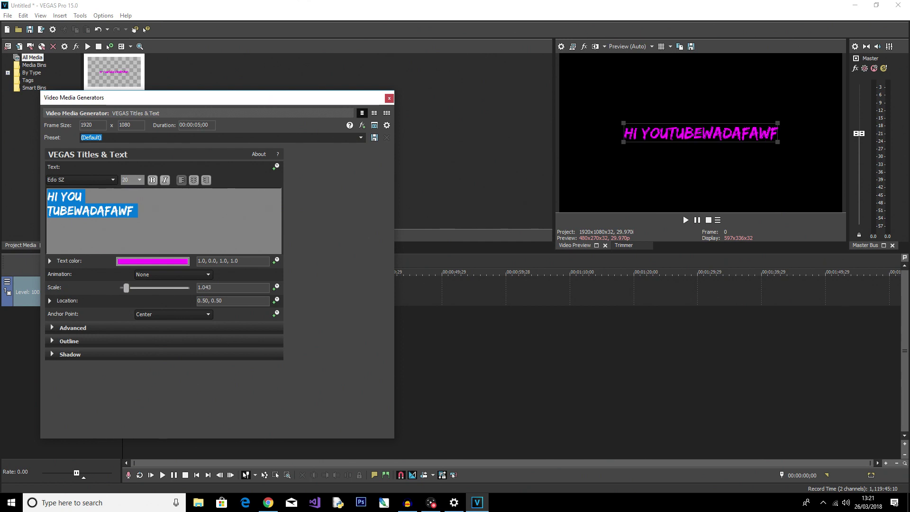
left_click(134, 211)
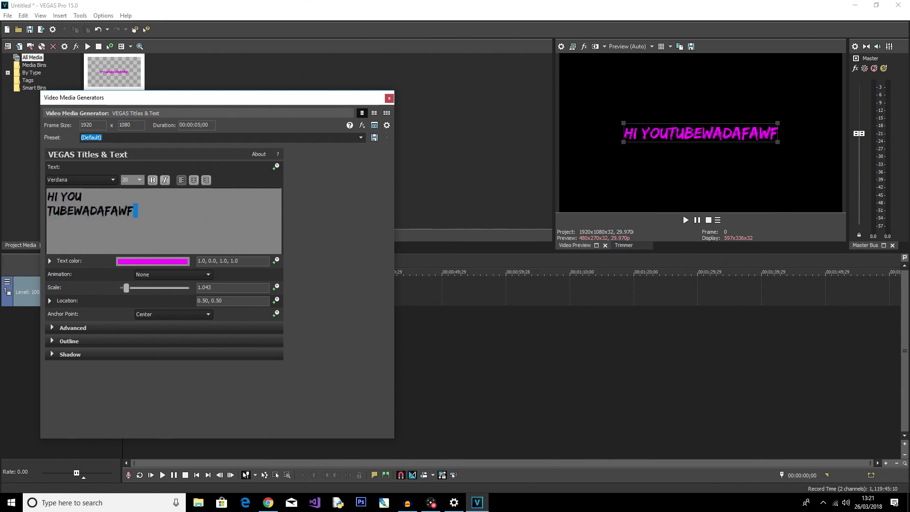
key("ctrl+a")
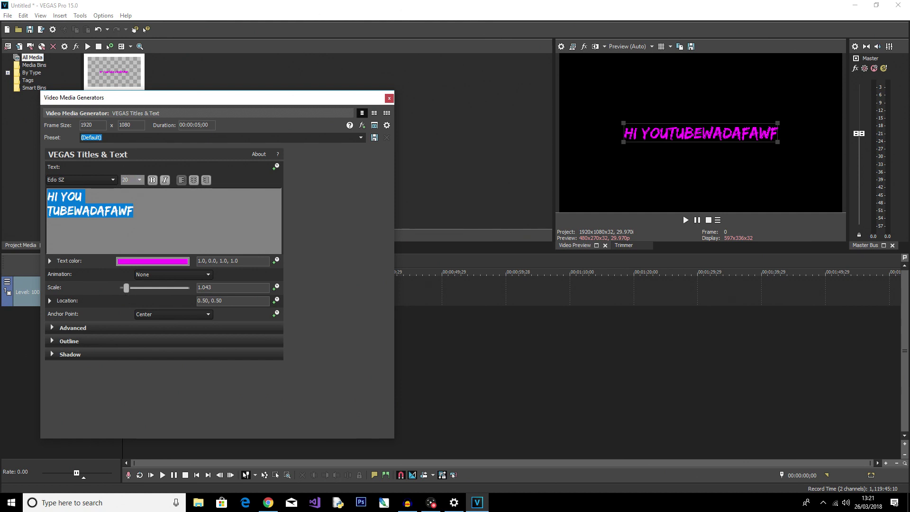
- Reposition the title near the top centre of the frame at about 0.52, 0.90, scale it to about 1.107, and close the generator window
left_click(235, 302)
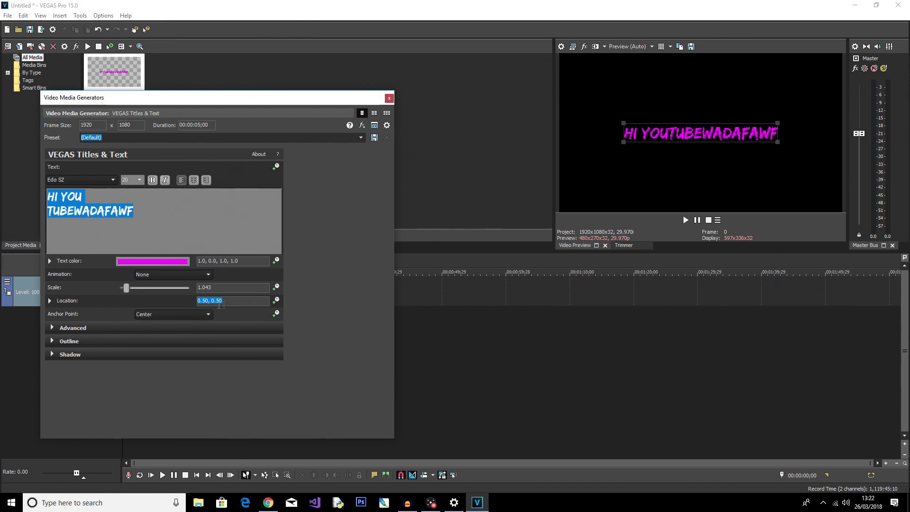
left_click_drag(708, 135, 655, 184)
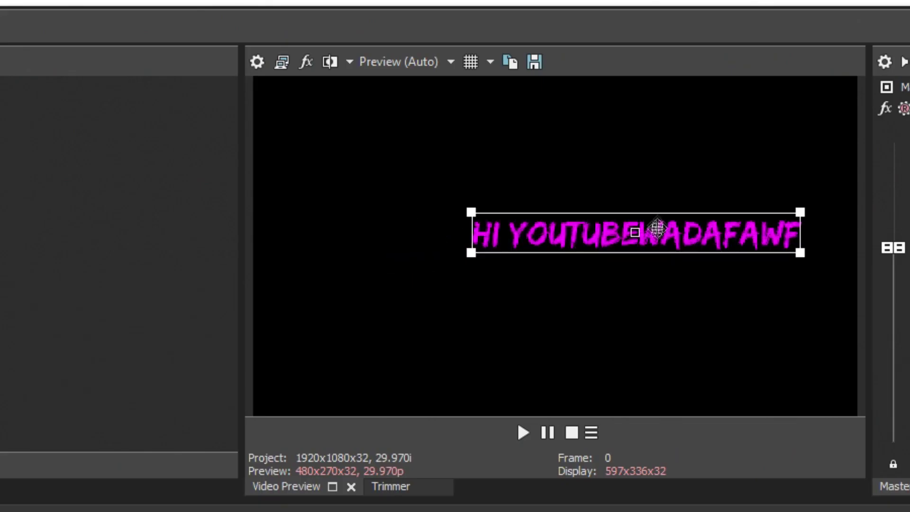
left_click_drag(459, 358, 704, 378)
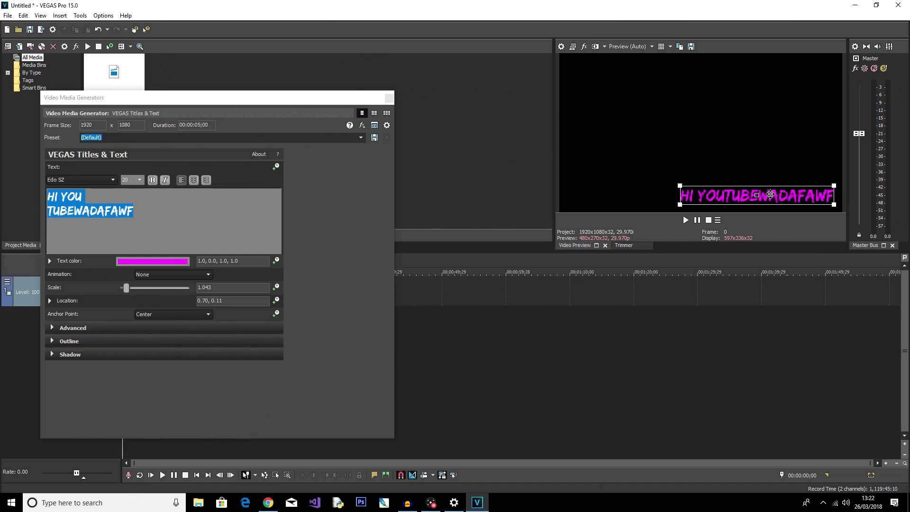
left_click_drag(770, 195, 654, 196)
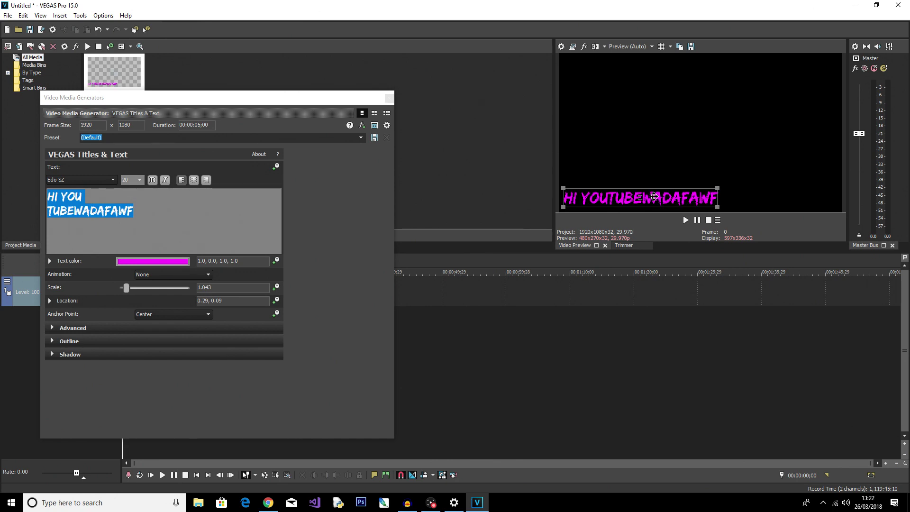
left_click_drag(653, 196, 760, 71)
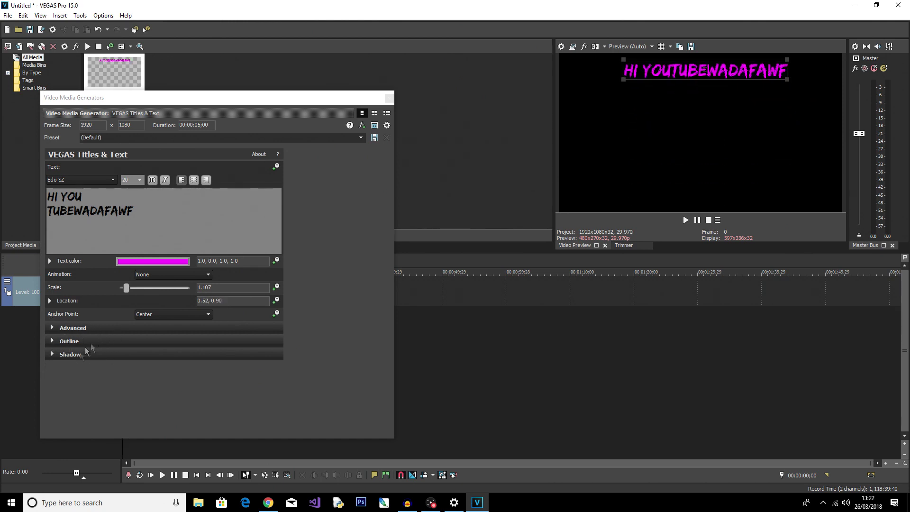
left_click(200, 357)
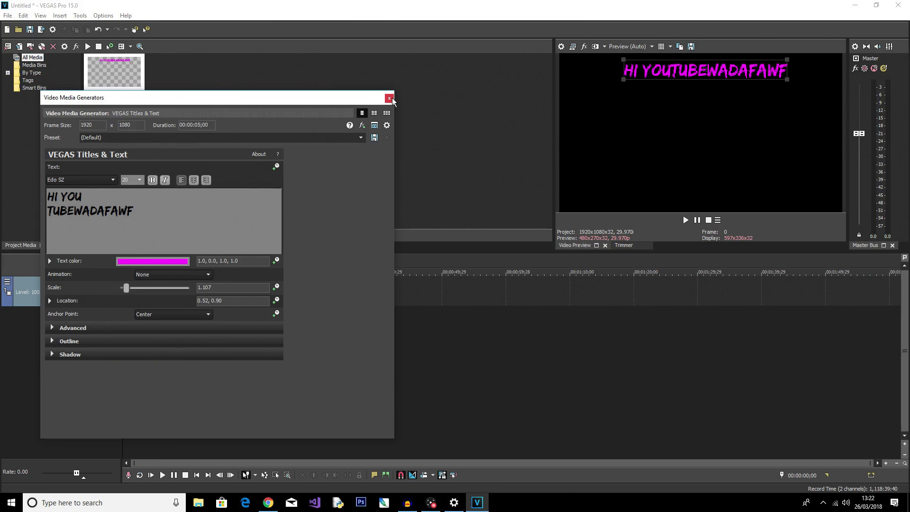
left_click(390, 99)
- Move the title event to start at about 4;27 on the timeline and give it a short fade-in and fade-out
left_click(136, 291)
left_click_drag(136, 292, 169, 298)
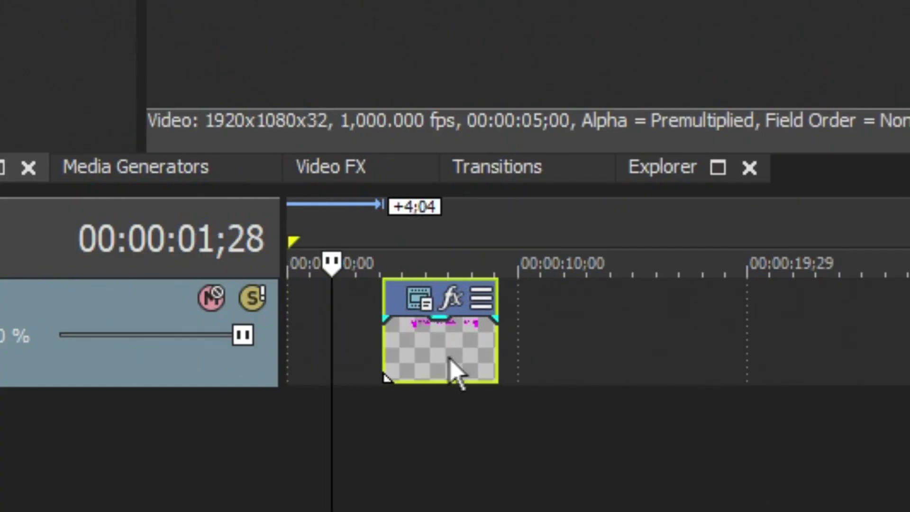
mouse_move(450, 359)
left_mouse_down()
mouse_move(609, 370)
mouse_move(449, 352)
mouse_move(619, 332)
mouse_move(399, 327)
mouse_move(468, 356)
left_mouse_up()
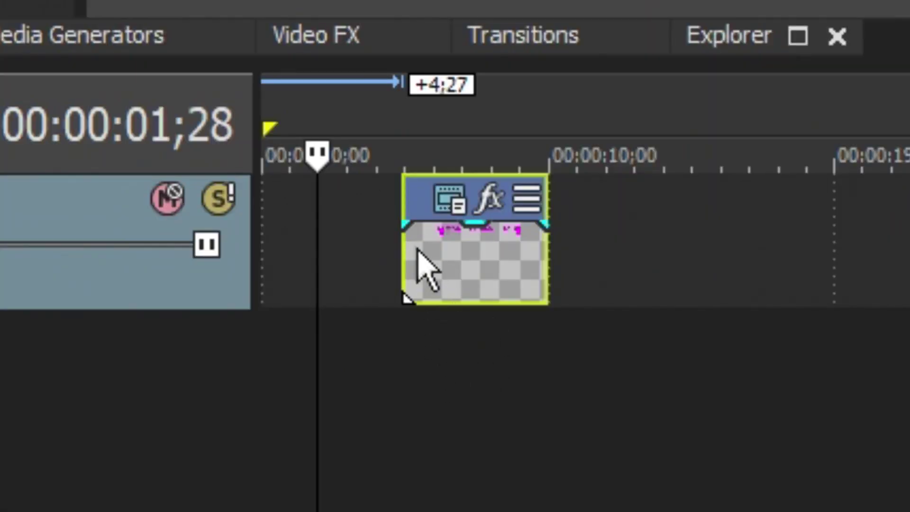
left_click_drag(403, 223, 428, 224)
left_click_drag(547, 220, 526, 220)
- Play the timeline from just before the title event to check its fades, and stop playback
left_click(382, 306)
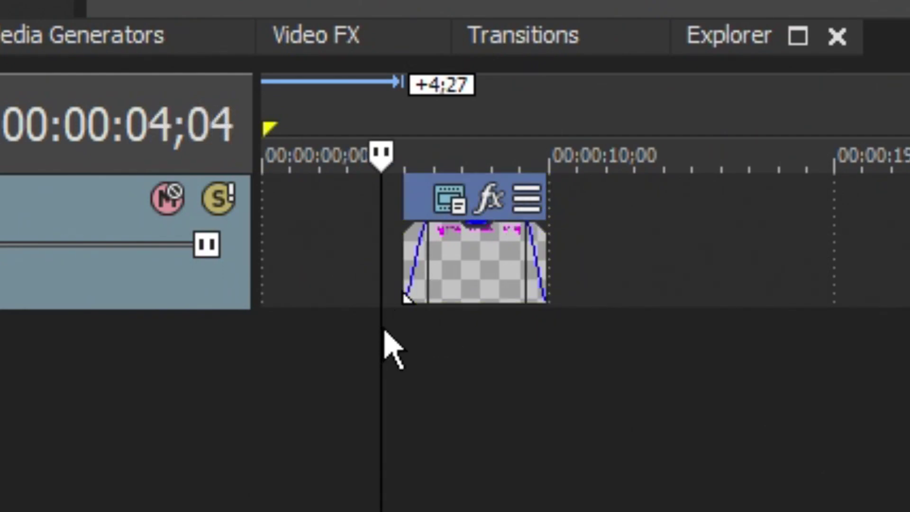
key("space")
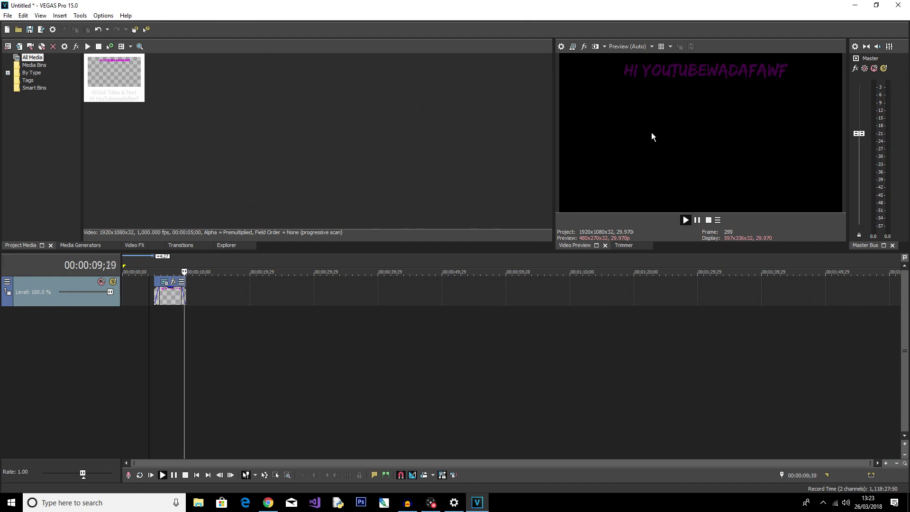
key("space")
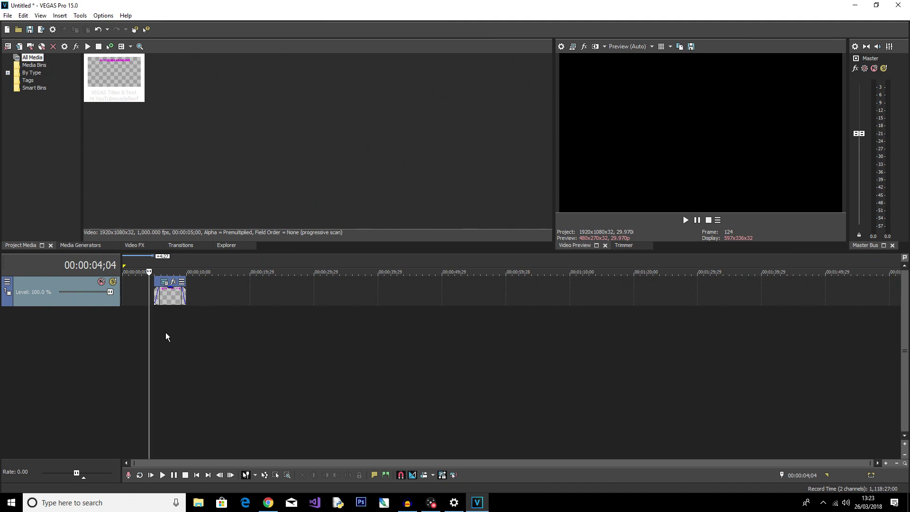
- Import the video clip DSC_0009.MOV into the project media
left_click(21, 47)
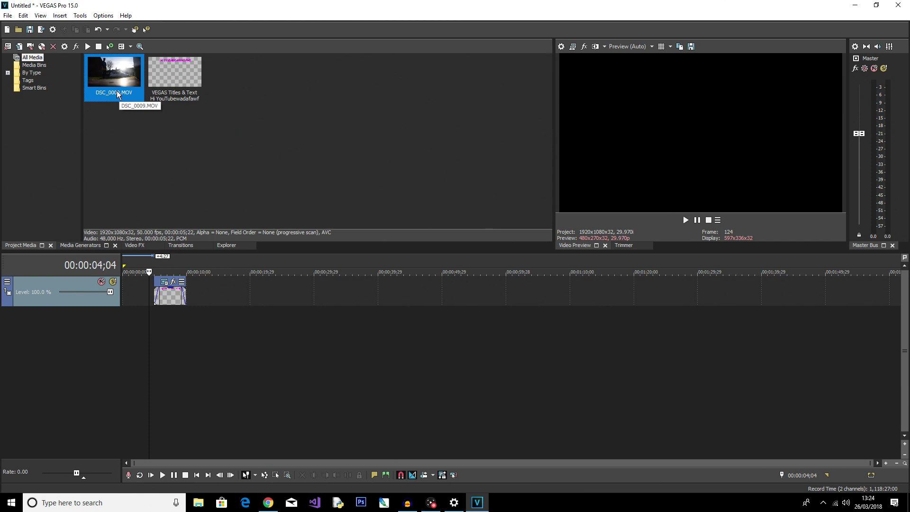
- Place DSC_0009.MOV on a new track below the title, match the project settings to the clip, and align it to the timeline start
left_click_drag(117, 90, 215, 286)
left_click_drag(215, 285, 214, 333)
key("Return")
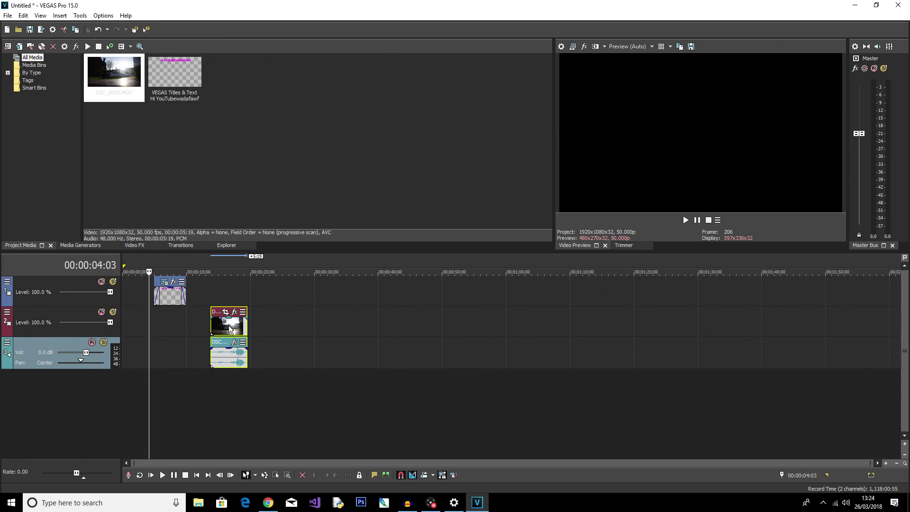
left_click_drag(229, 329, 131, 340)
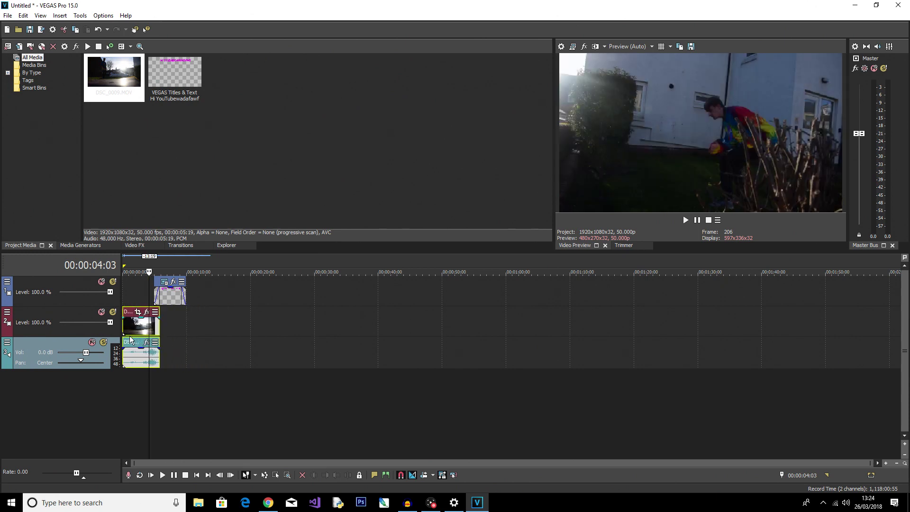
- Move the title event over the DSC_0009 clip so their ends line up, and play the timeline from its start
left_click_drag(164, 301, 136, 303)
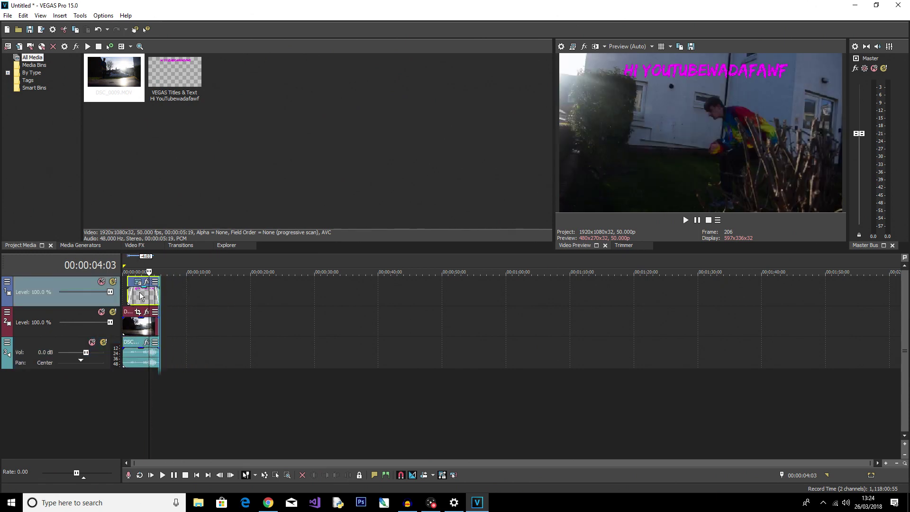
left_click(124, 322)
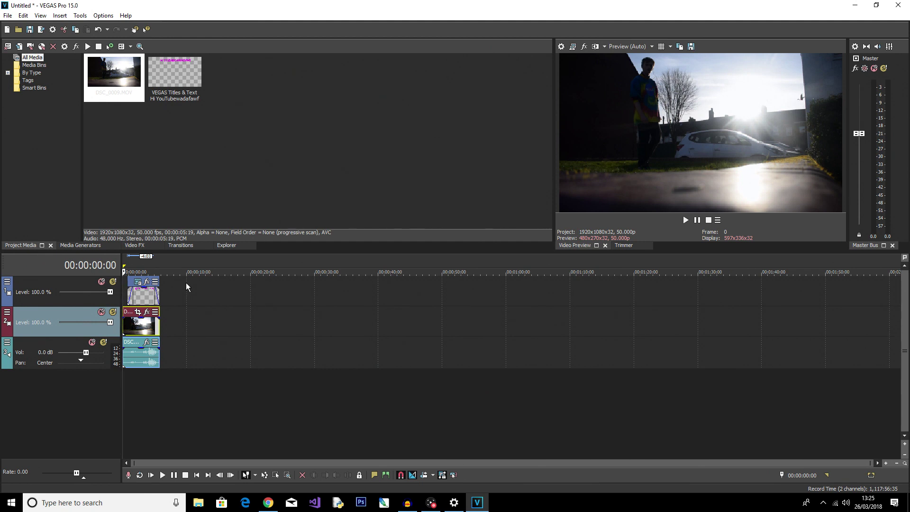
key("space")
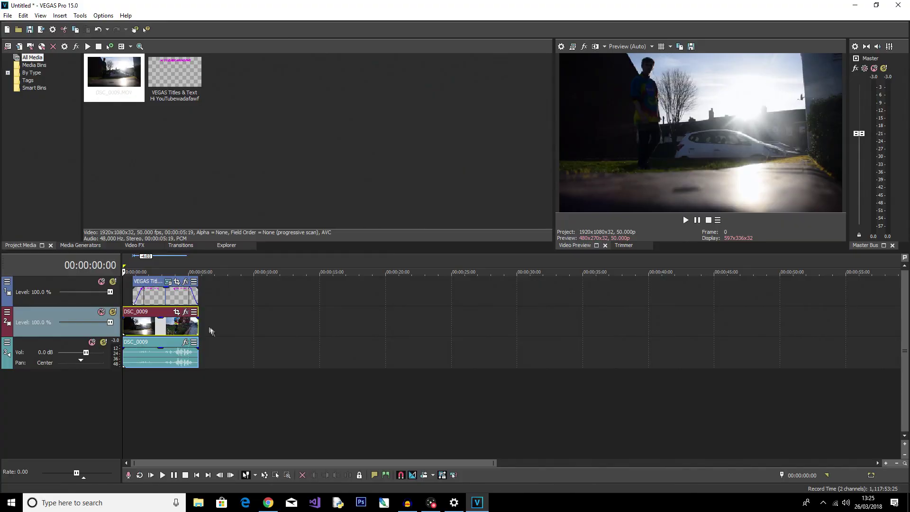
- Give the DSC_0009 video event a short fade-in and a fade-out of about 8 frames
scroll(283, 325, "up", 3)
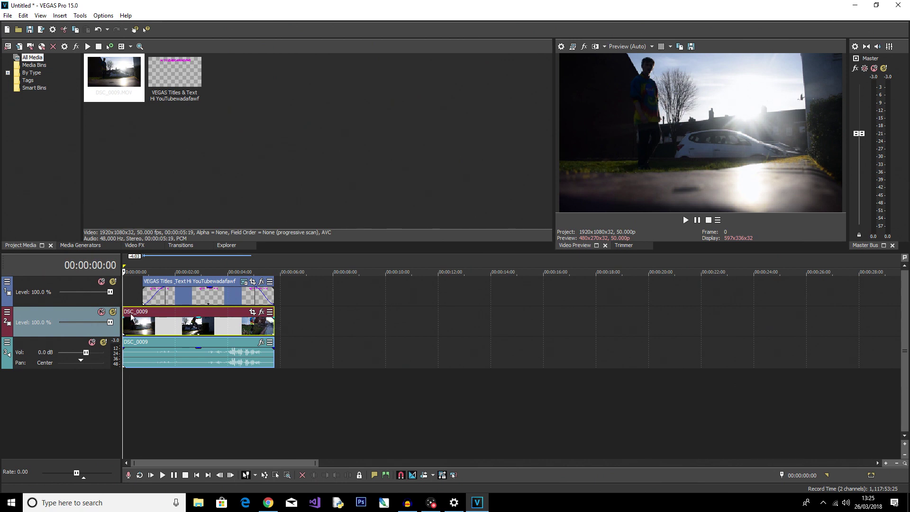
left_click_drag(123, 317, 133, 317)
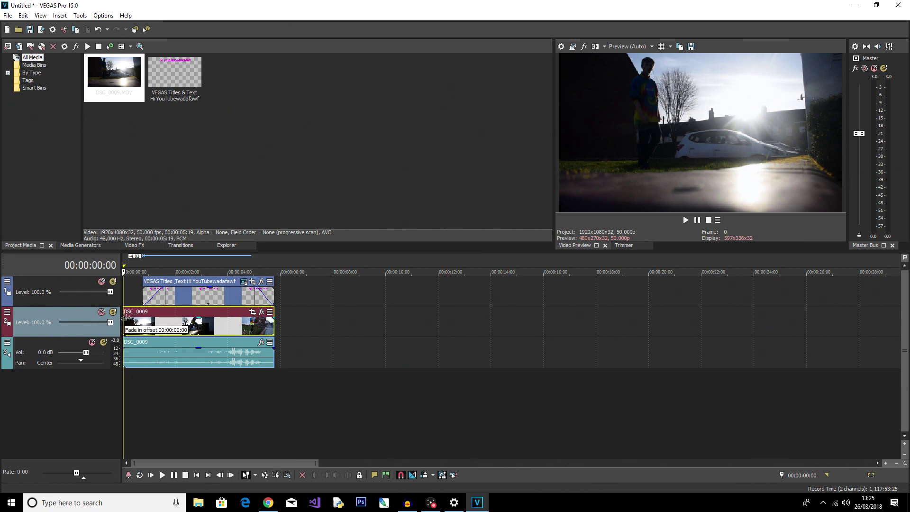
left_click(275, 317)
left_click_drag(274, 317, 272, 316)
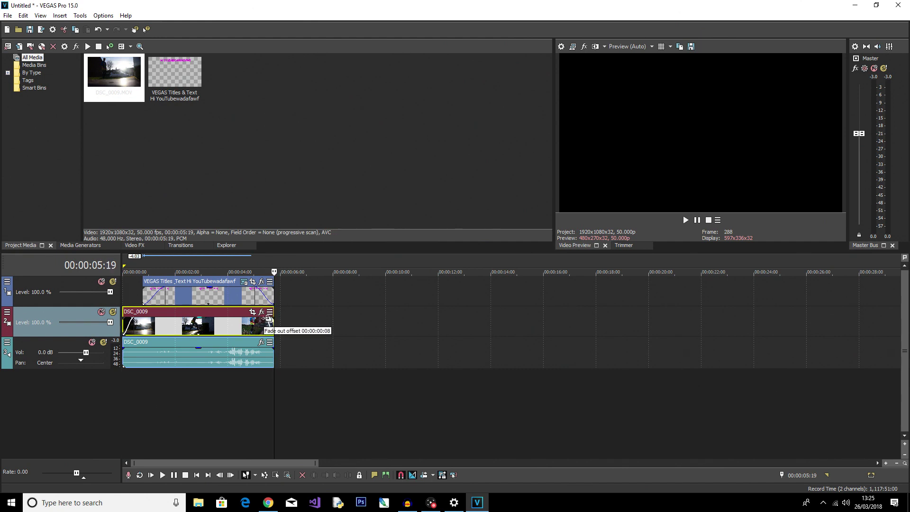
- Trim both ends of the title event so it starts at about 3.5 seconds and ends at about 00:00:04:21
left_click(145, 292)
left_click_drag(145, 292, 193, 298)
left_click(193, 298)
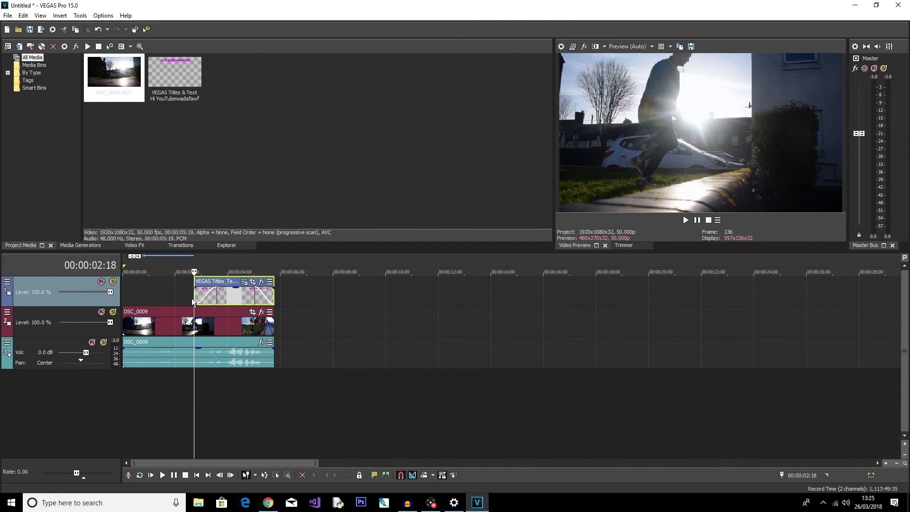
key("space")
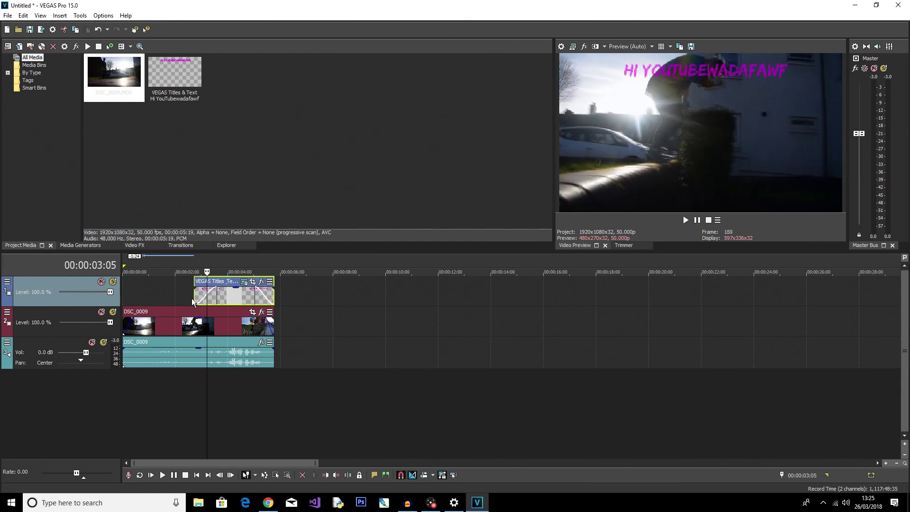
left_click_drag(196, 297, 214, 296)
left_click(247, 296)
left_click(251, 296)
left_click_drag(272, 299, 226, 295)
- Replace the title text with WOW, move it to about 0.80, 0.28 near the frame's lower-right area, and close the generator window
left_click(229, 281)
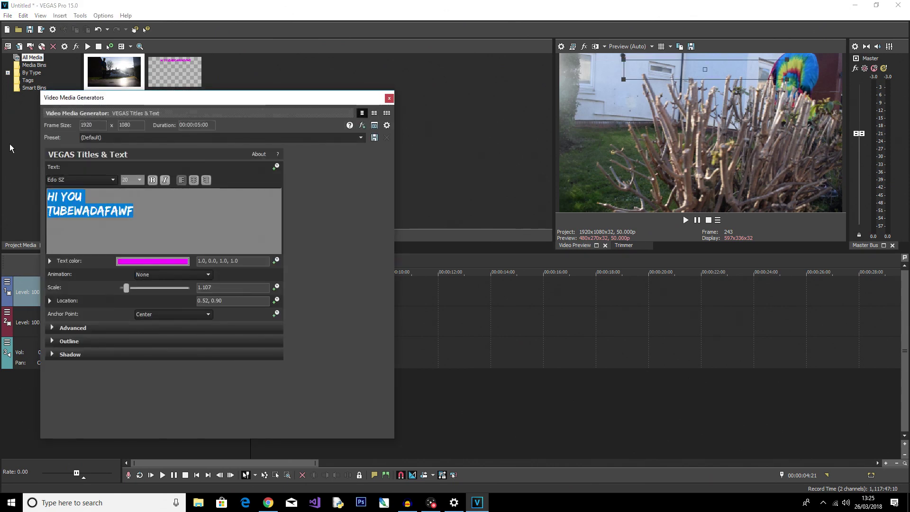
type("WOW")
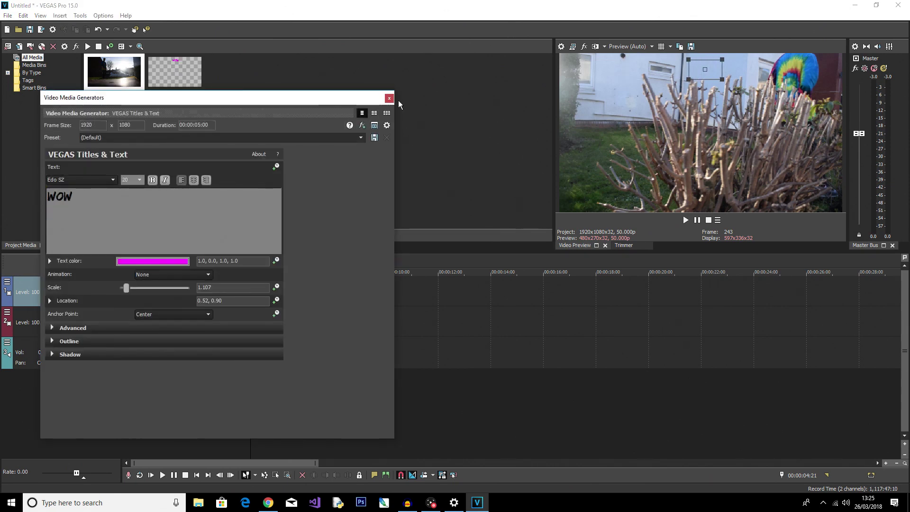
left_click(707, 72)
left_click_drag(699, 66, 778, 164)
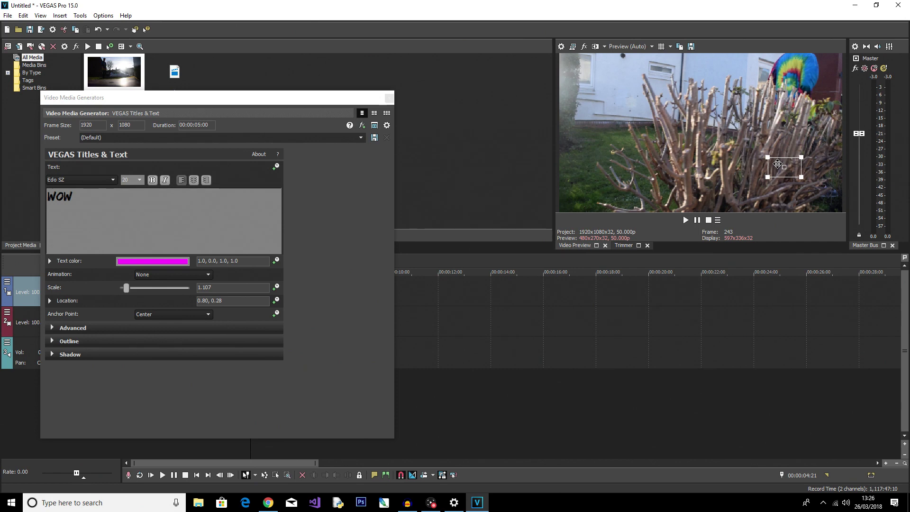
left_click(389, 98)
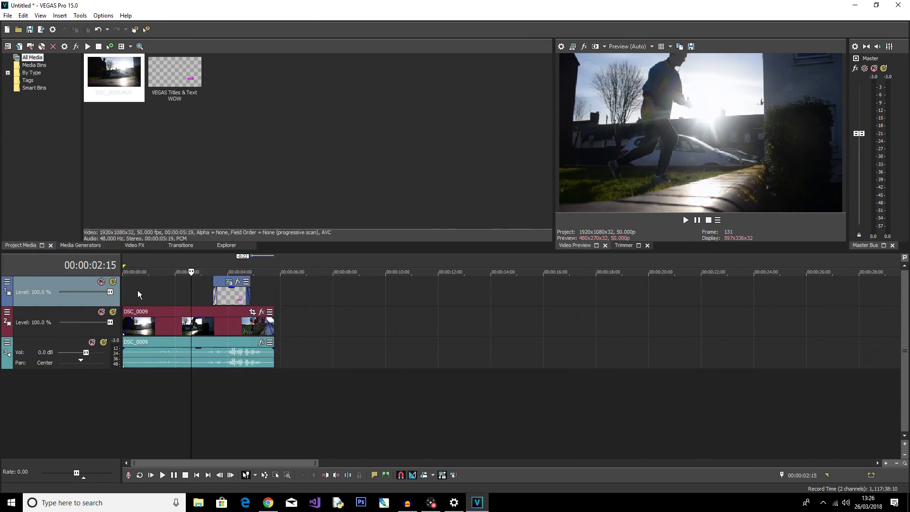
- Play the timeline from near the start through the WOW title, stop, and check frames where the title overlays the clip
left_click(137, 290)
key("space")
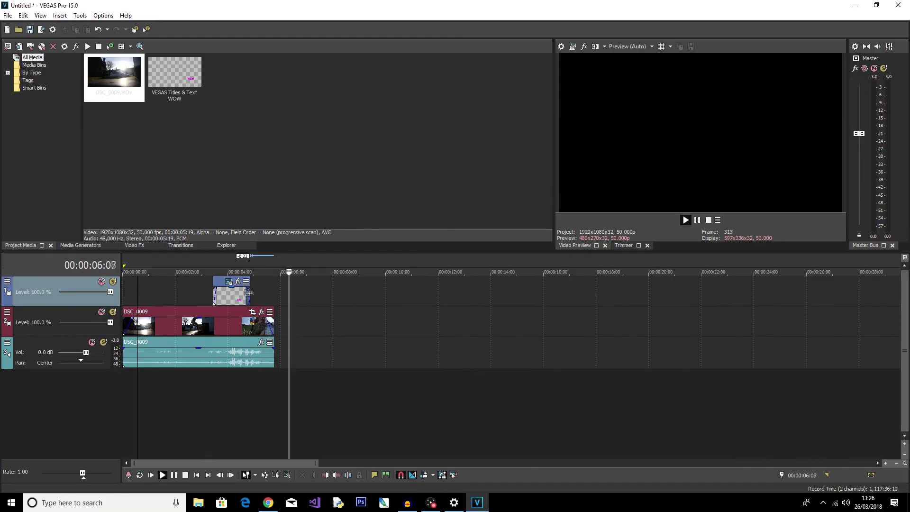
key("space")
left_click(232, 298)
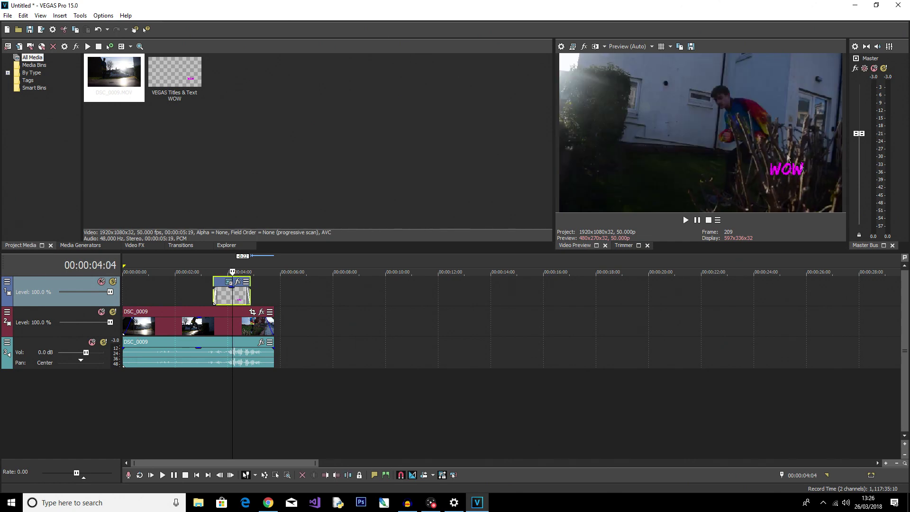
left_click(134, 419)
left_click(220, 392)
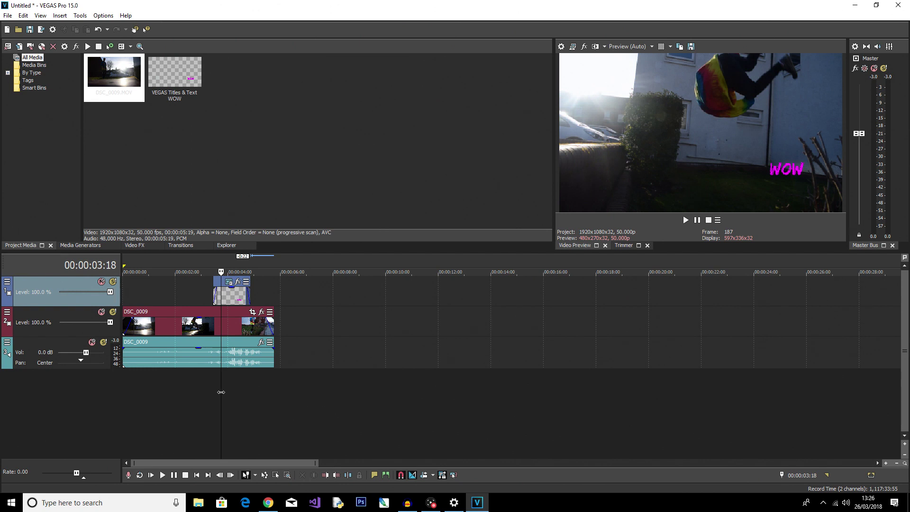